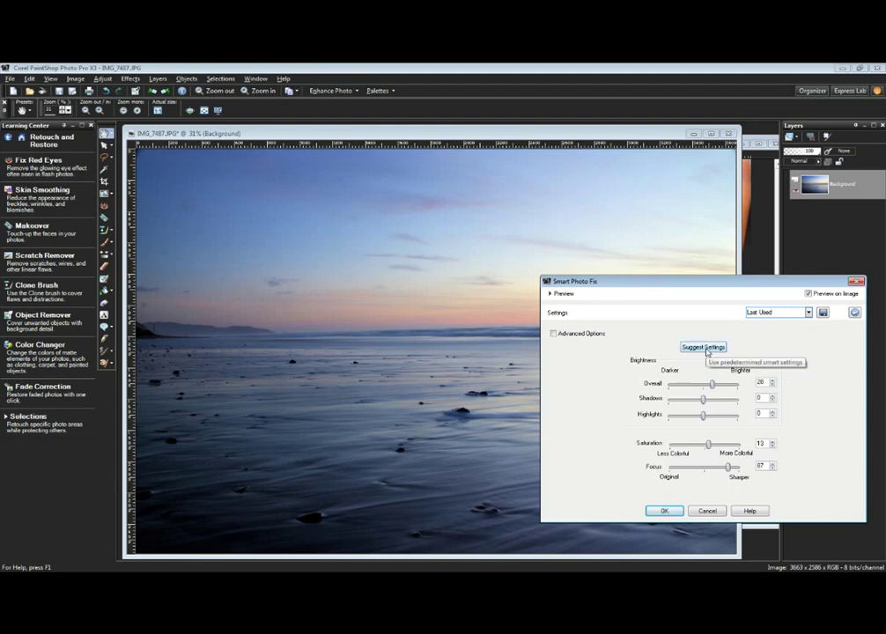
# Apply Smart Photo Fix's suggested settings to the beach photo IMG_7487.JPG
pyautogui.click(705, 349)
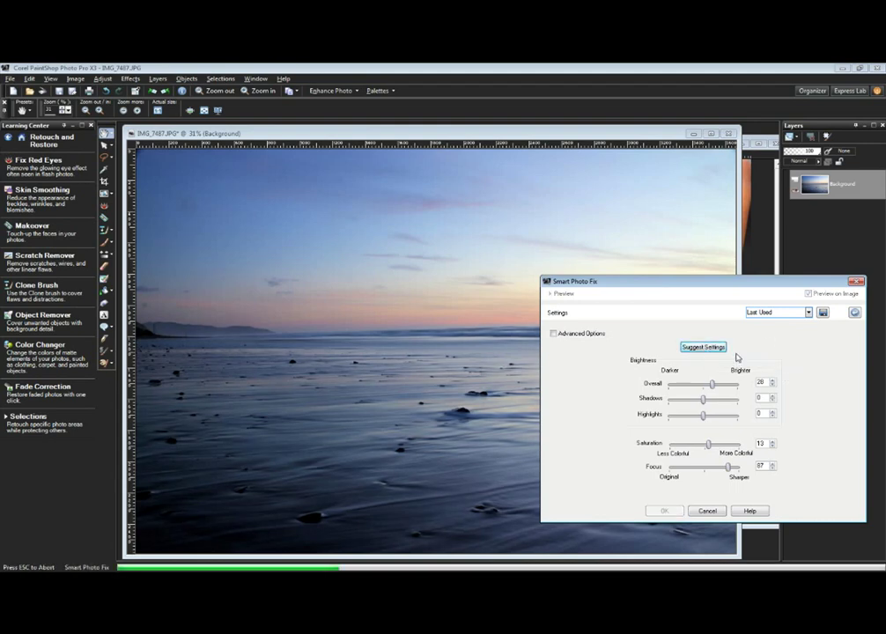
pyautogui.moveTo(683, 279); pyautogui.dragTo(691, 252)
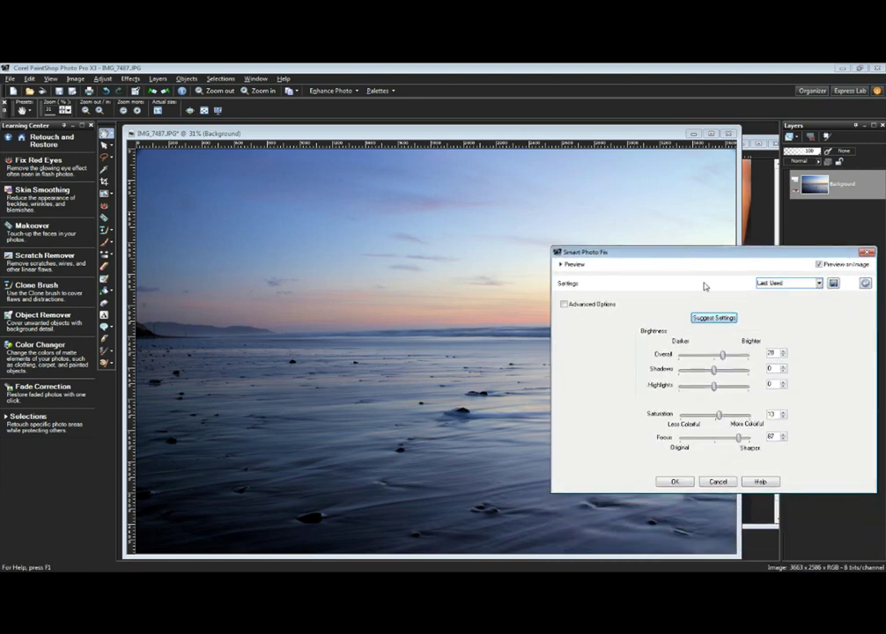
pyautogui.click(675, 482)
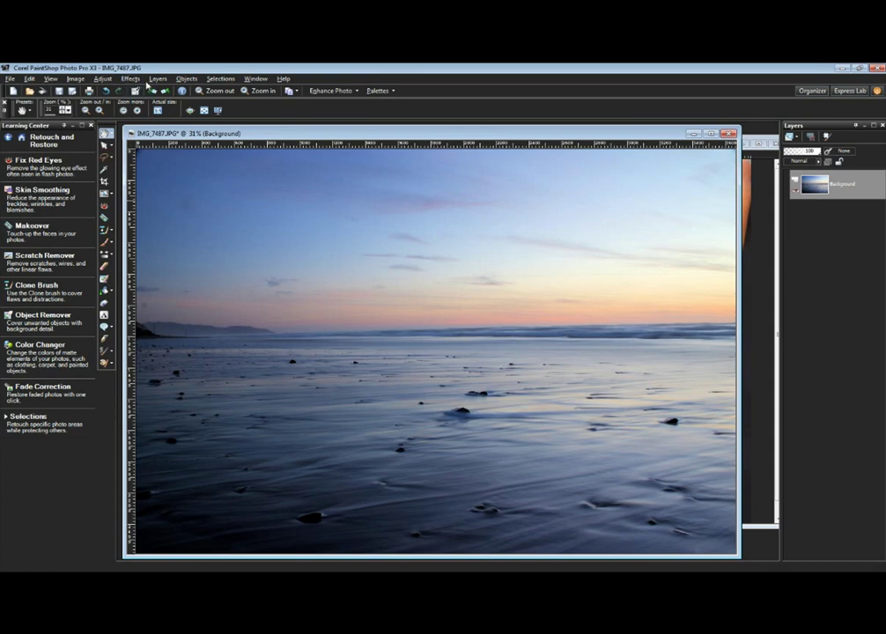
# Duplicate the Background layer and begin renaming the new Copy of Background layer
pyautogui.click(150, 80)
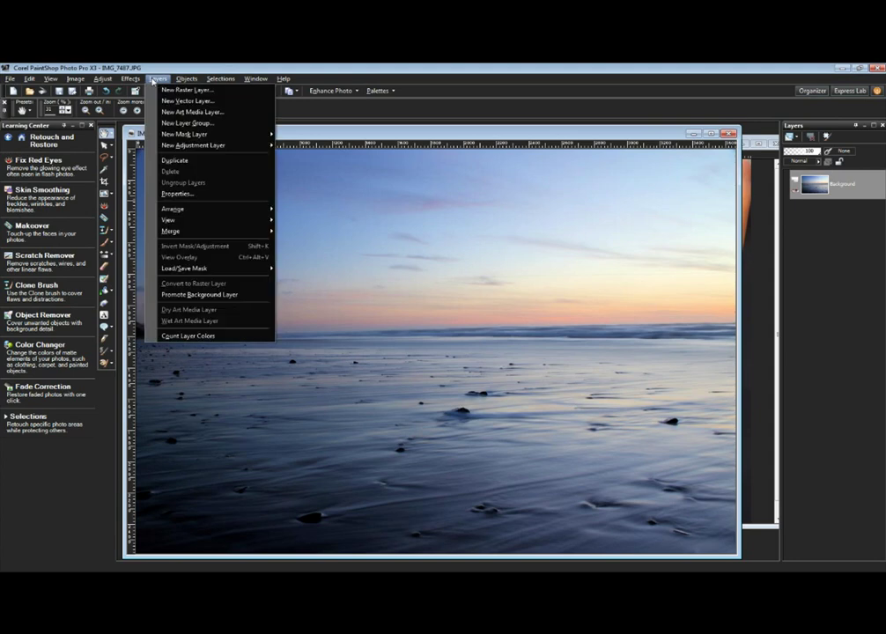
pyautogui.click(210, 162)
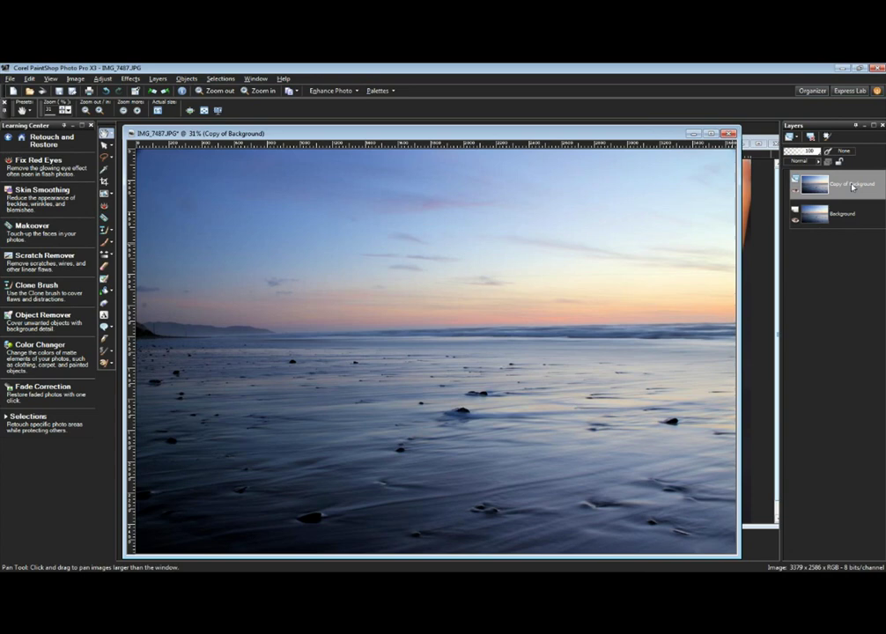
pyautogui.moveTo(834, 192)
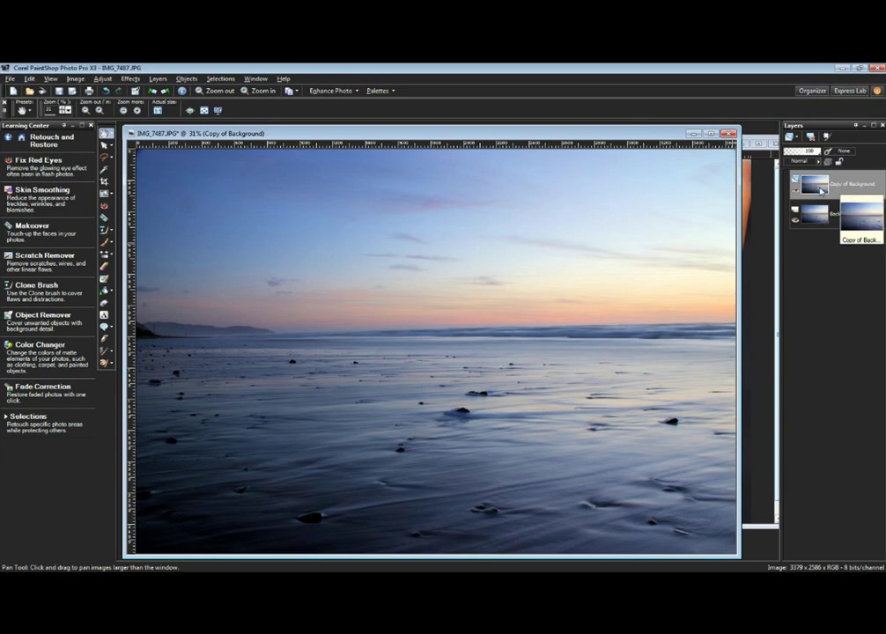
pyautogui.click(823, 188)
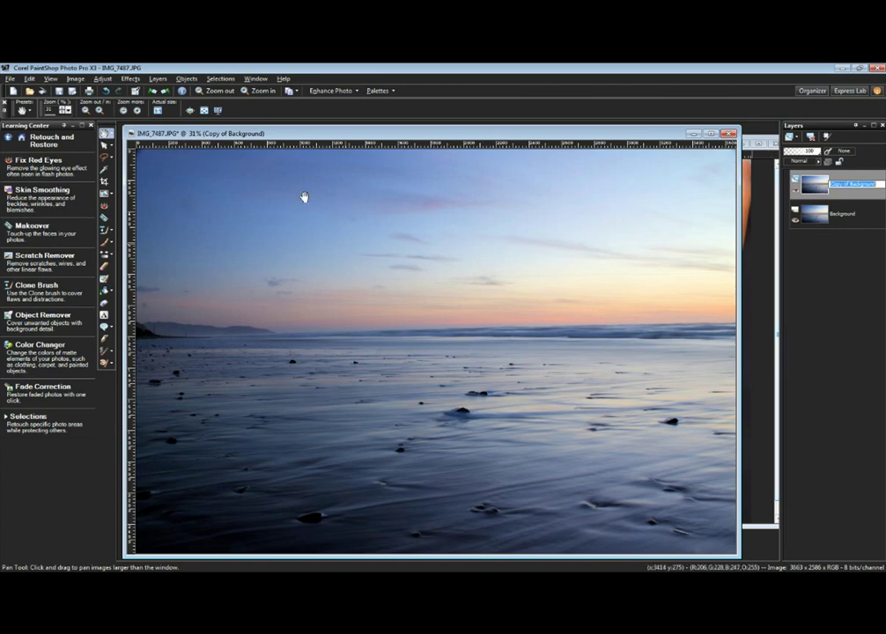
# Make Copy of Background monochrome in Channel Mixer with Red at 129%
pyautogui.click(101, 80)
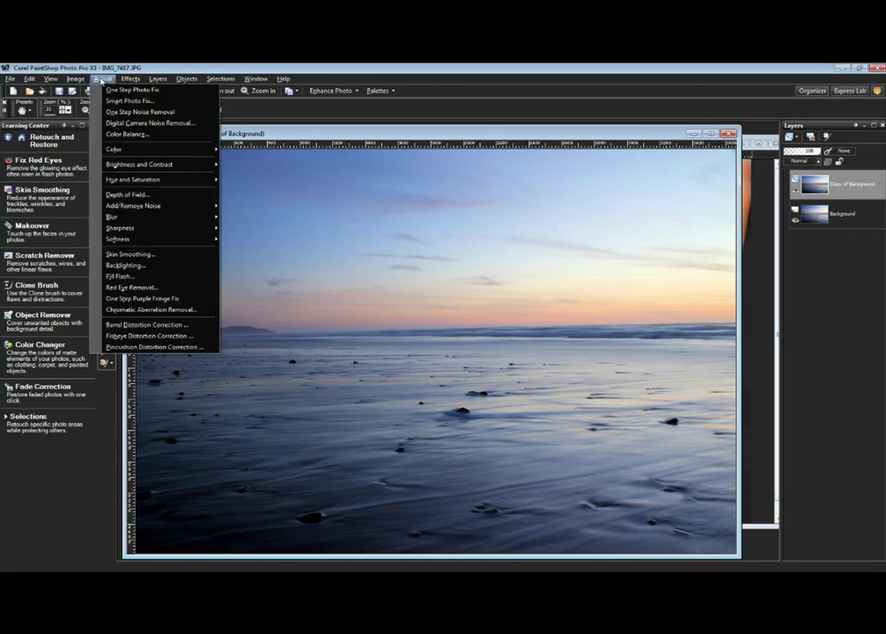
pyautogui.moveTo(135, 148)
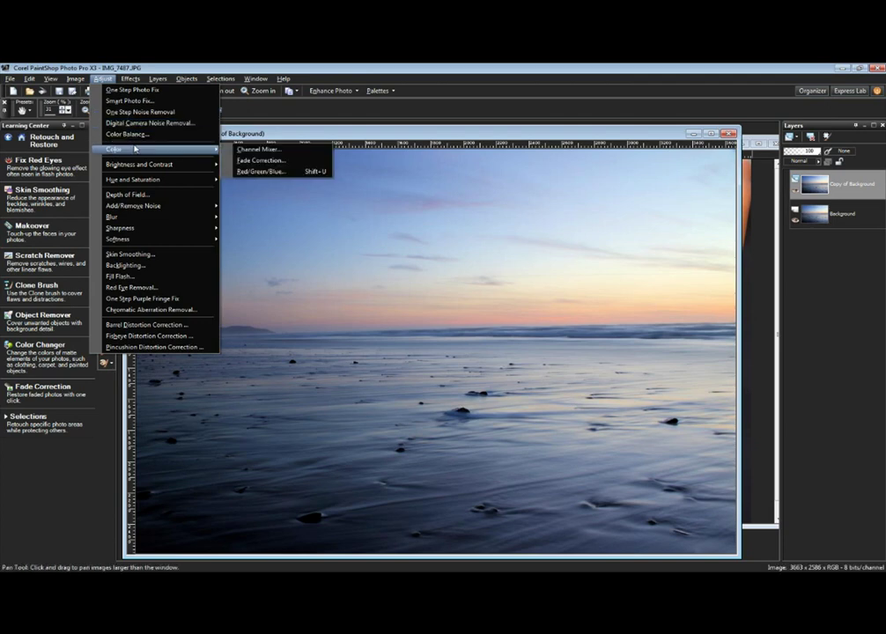
pyautogui.click(280, 154)
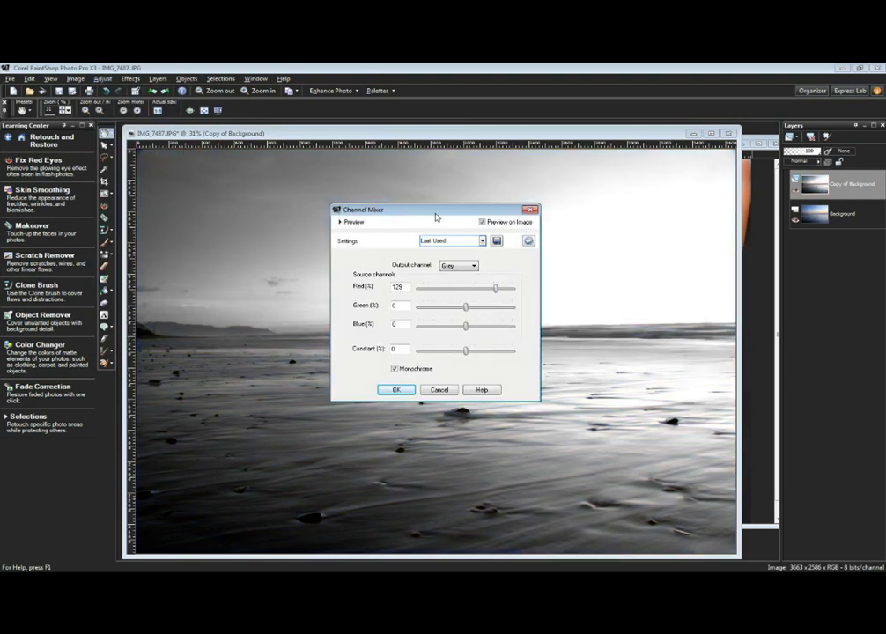
pyautogui.moveTo(437, 214); pyautogui.dragTo(757, 252)
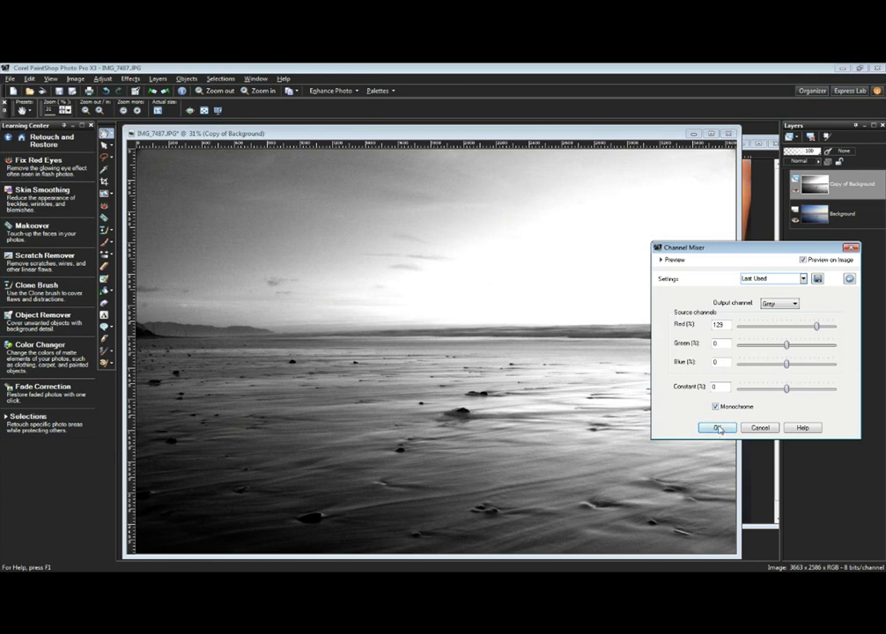
pyautogui.click(718, 426)
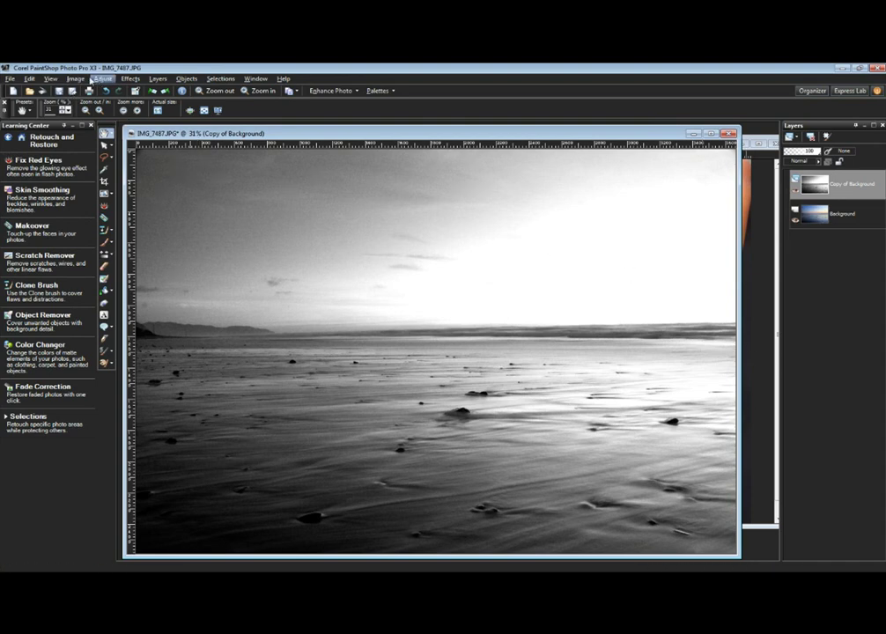
# Invert the black-and-white copy layer with Image > Negative Image
pyautogui.click(74, 81)
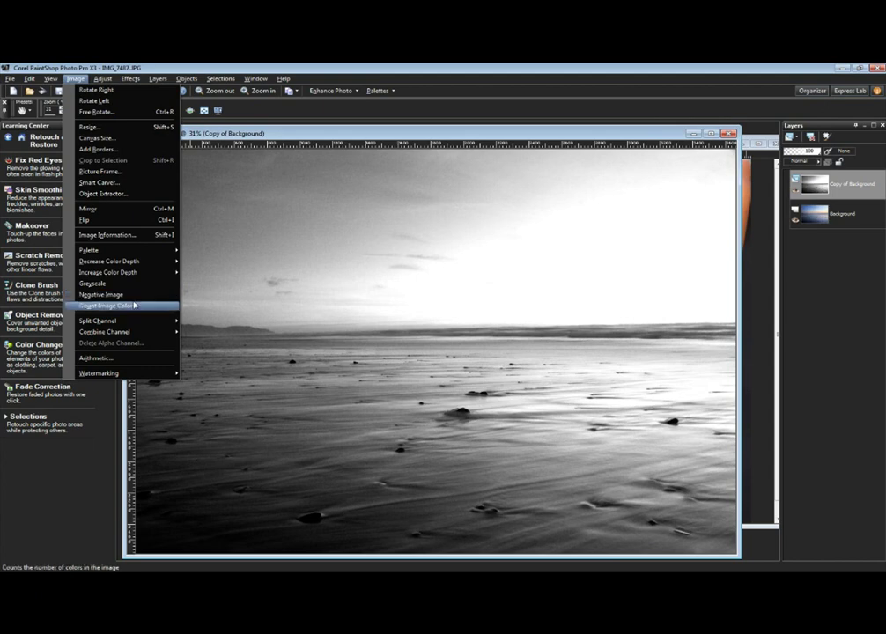
pyautogui.click(132, 296)
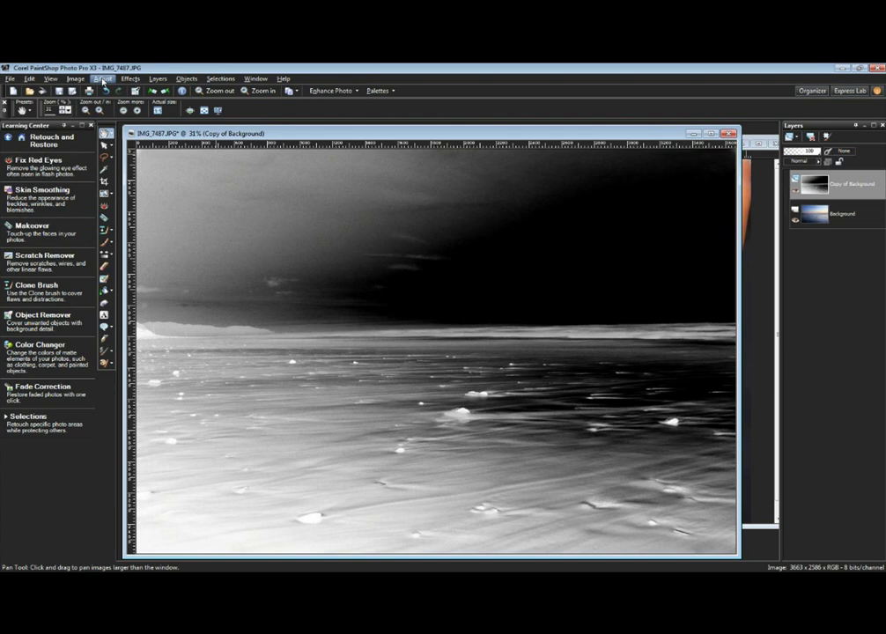
# Apply a Gaussian Blur at the default radius to the negative copy layer
pyautogui.click(107, 81)
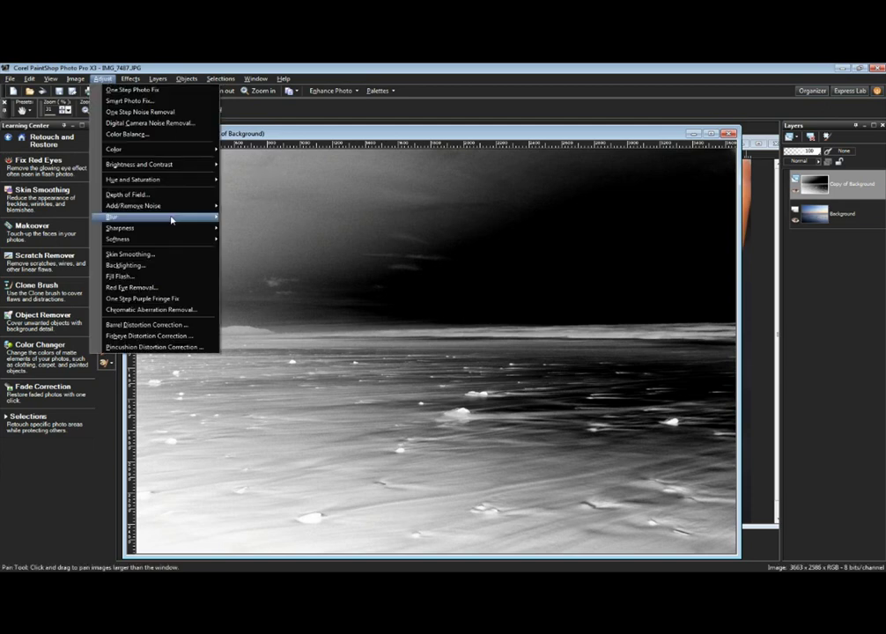
pyautogui.moveTo(172, 219)
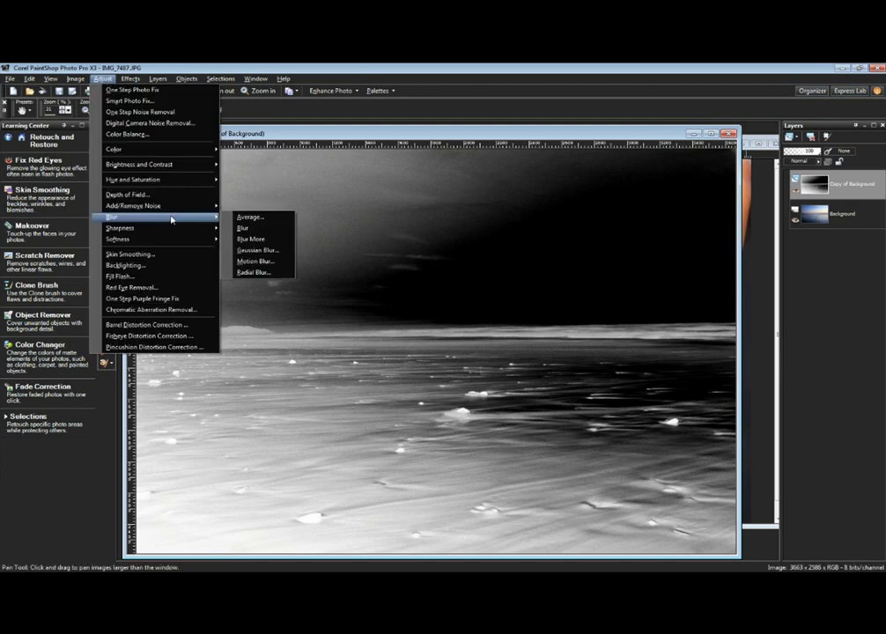
pyautogui.click(285, 252)
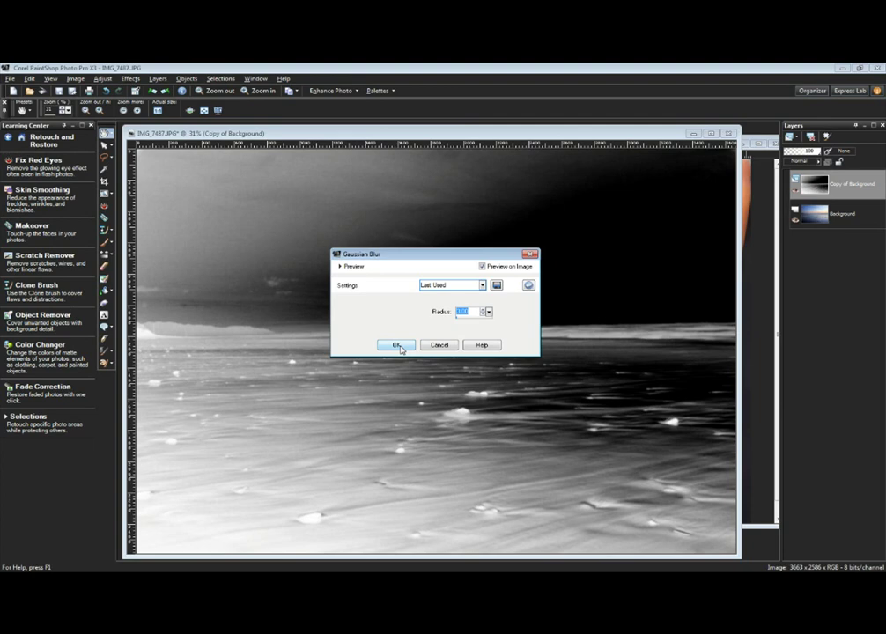
pyautogui.click(396, 345)
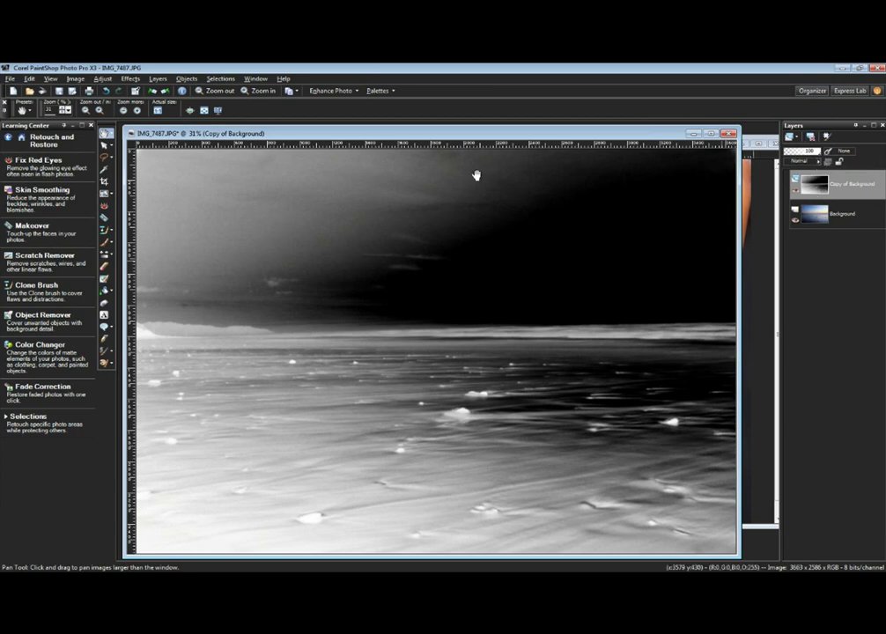
# Keep the Layers palette shown and lower Copy of Background's opacity
pyautogui.click(379, 91)
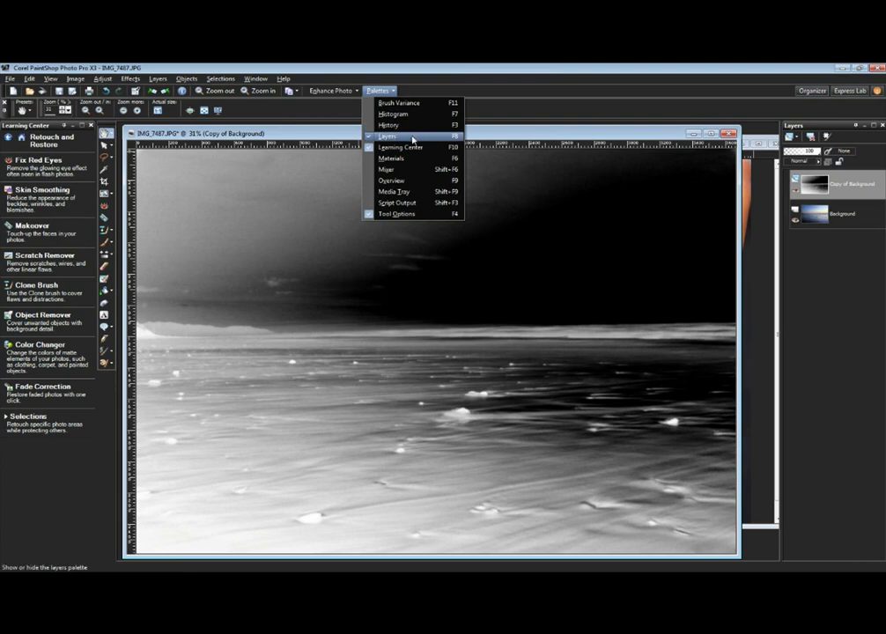
pyautogui.click(651, 209)
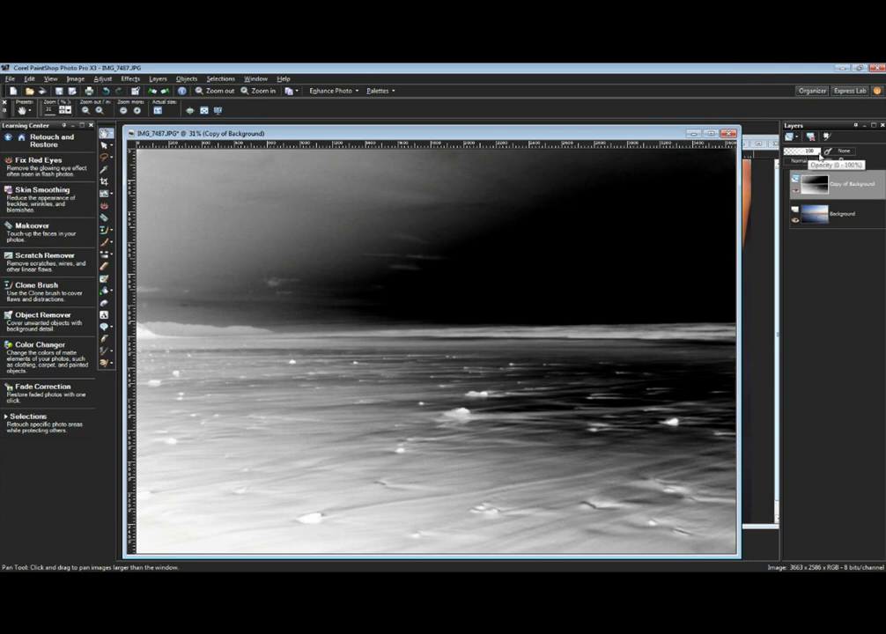
pyautogui.moveTo(820, 158); pyautogui.dragTo(803, 157)
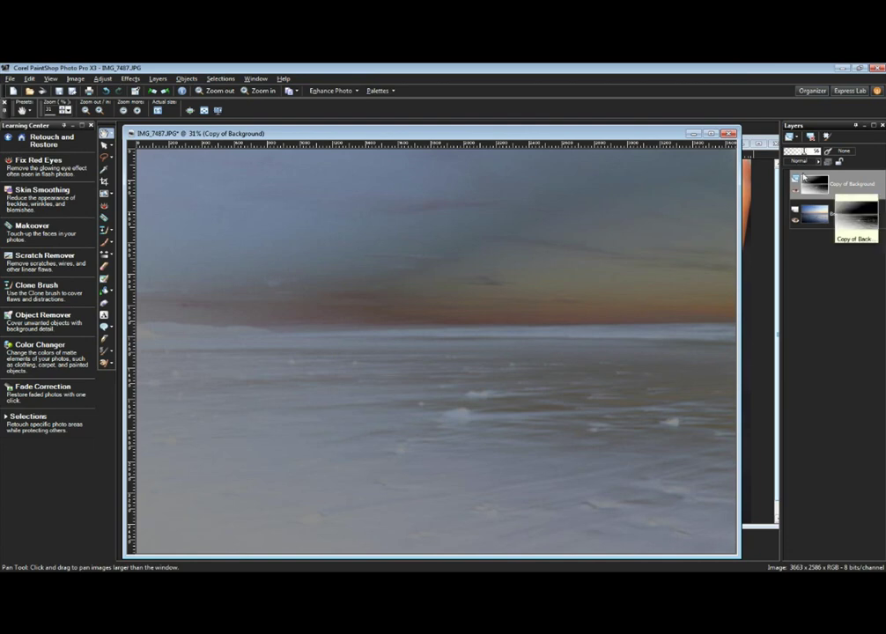
pyautogui.click(818, 162)
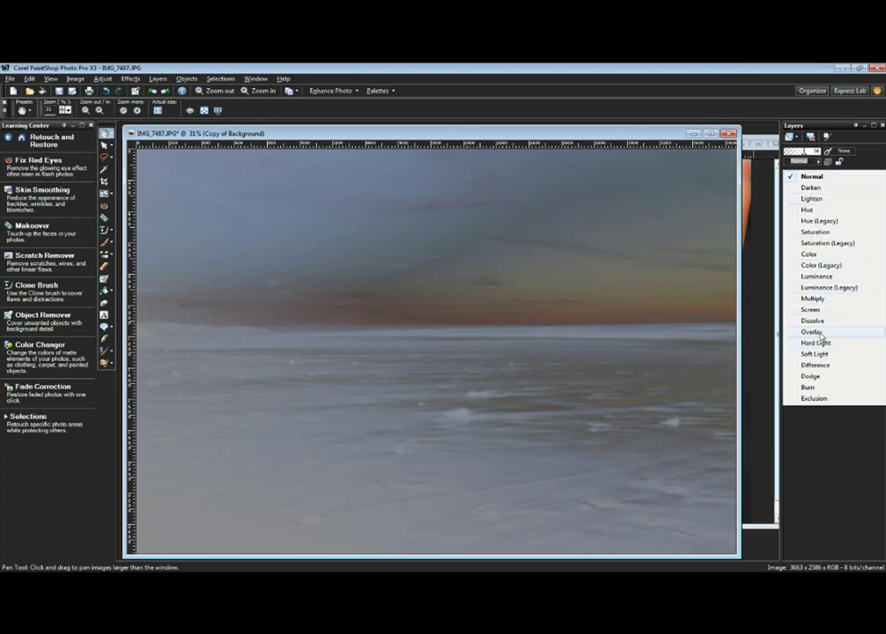
# Set Copy of Background's blend mode to Overlay
pyautogui.click(820, 333)
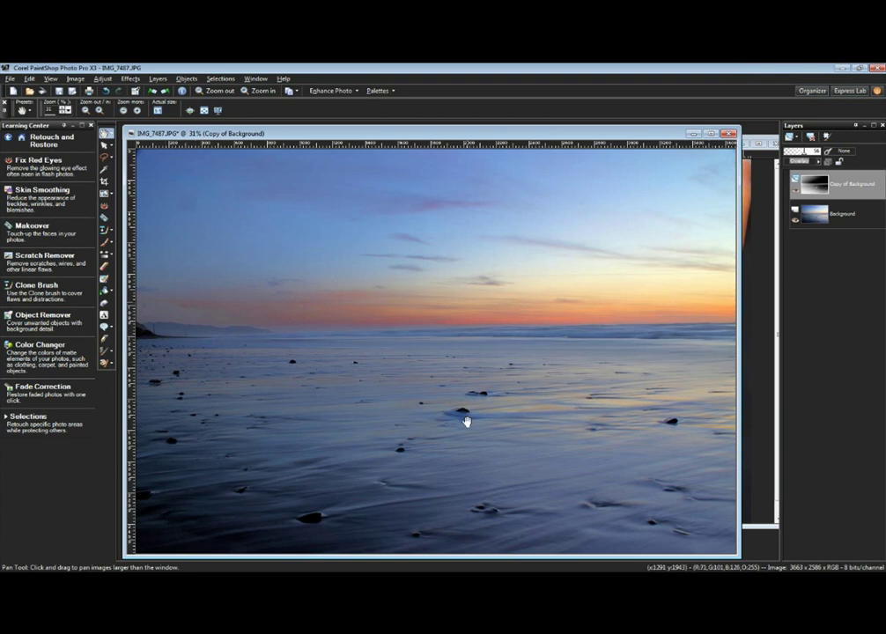
# Compare the overlay layer on and off, then reduce its opacity to about 46%
pyautogui.click(797, 192)
pyautogui.click(797, 192)
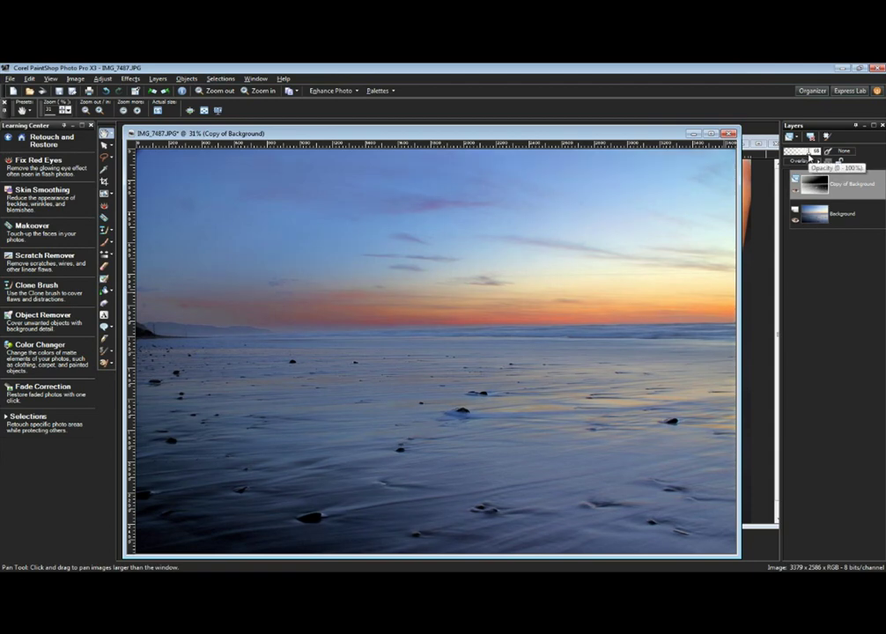
pyautogui.moveTo(808, 158); pyautogui.dragTo(799, 157)
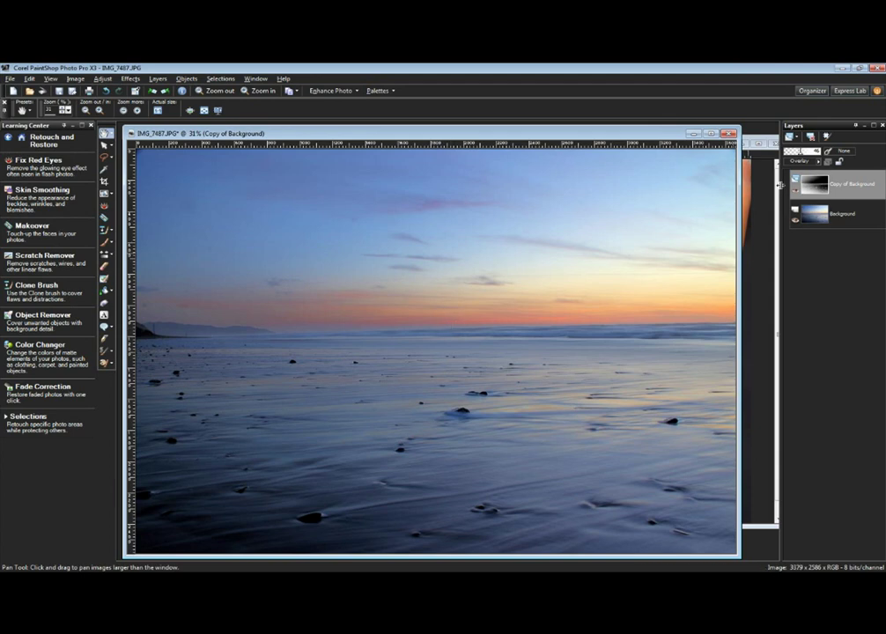
pyautogui.click(820, 186)
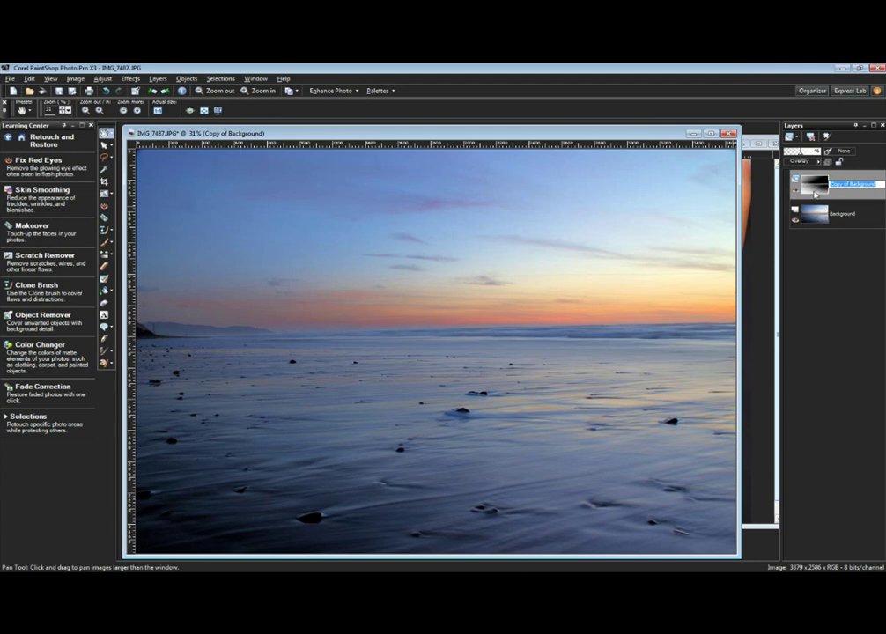
# Flatten Copy of Background and Background into one layer with Merge Visible
pyautogui.rightClick(811, 188)
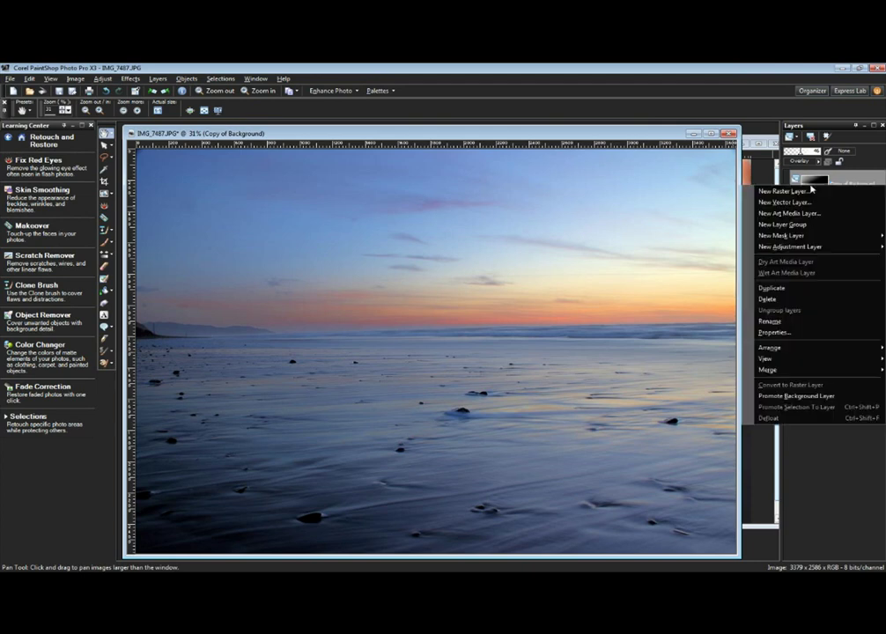
pyautogui.moveTo(795, 376)
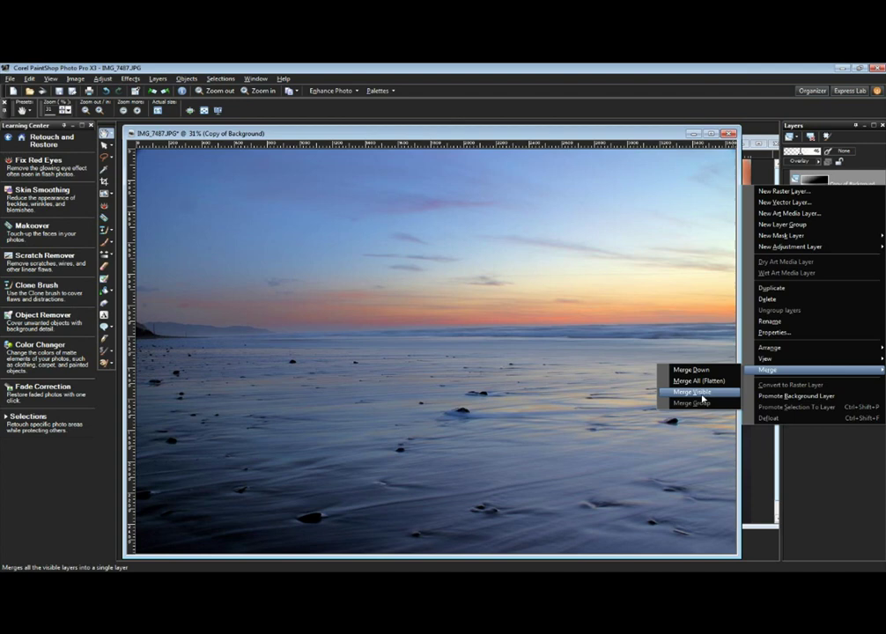
pyautogui.click(702, 395)
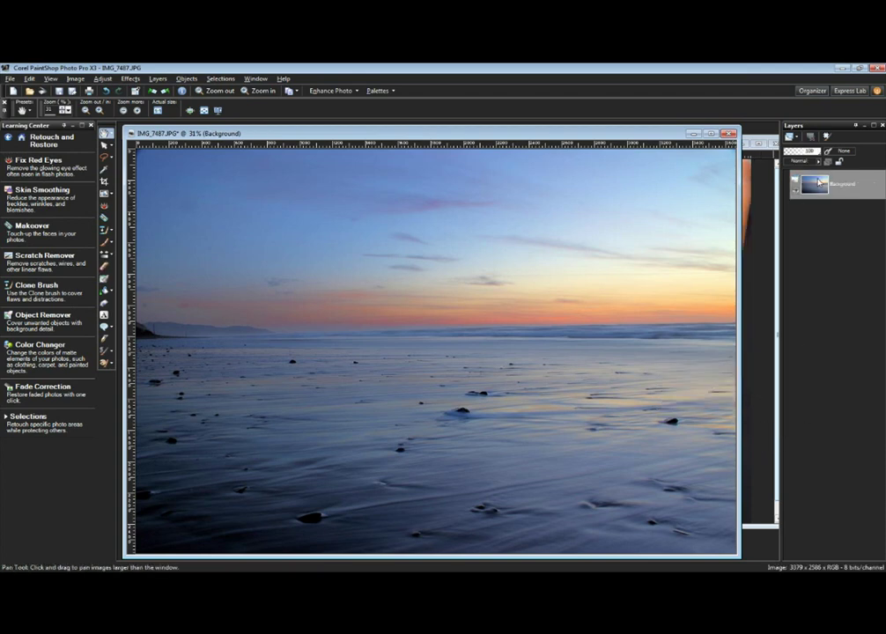
# Close IMG_7487.JPG without saving and move the IMG_1068.JPG window left
pyautogui.moveTo(823, 190)
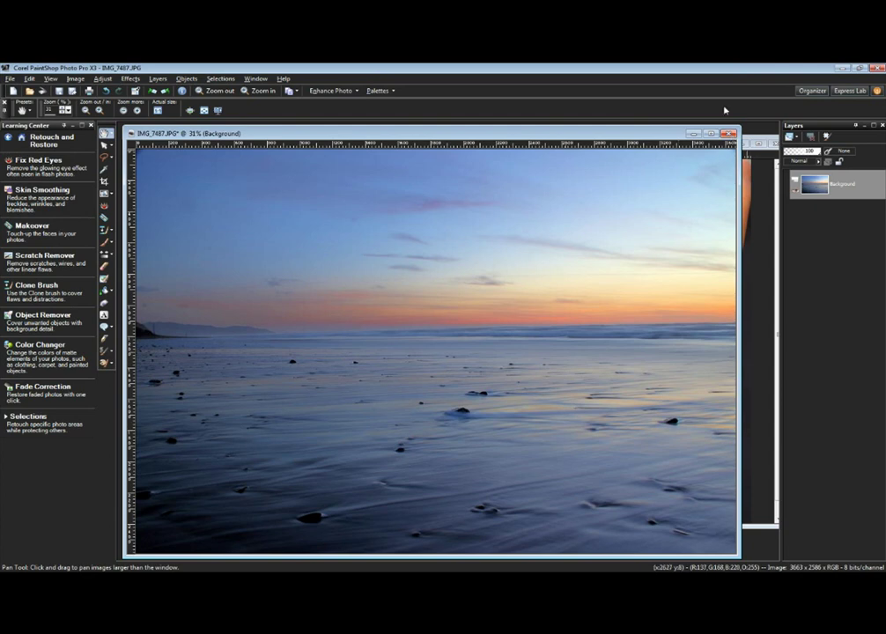
pyautogui.click(729, 134)
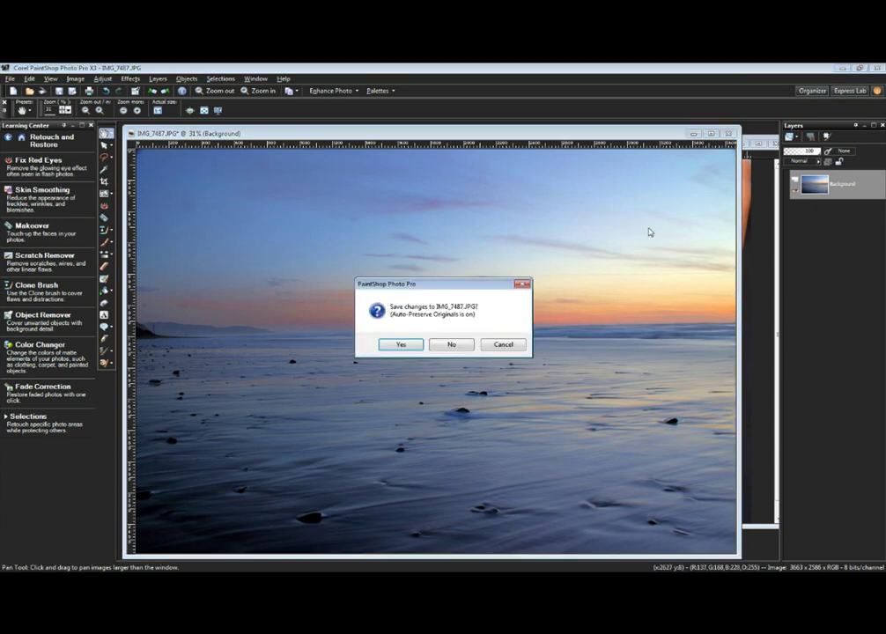
pyautogui.click(451, 344)
pyautogui.moveTo(621, 146); pyautogui.dragTo(559, 144)
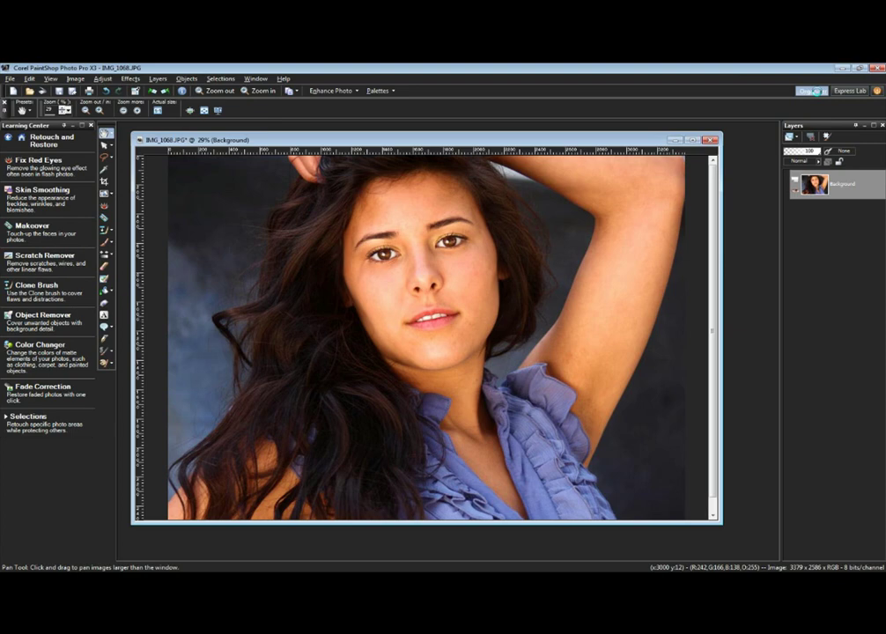
# Switch to the Organizer and browse the five photos in the RAW smart collection
pyautogui.click(814, 91)
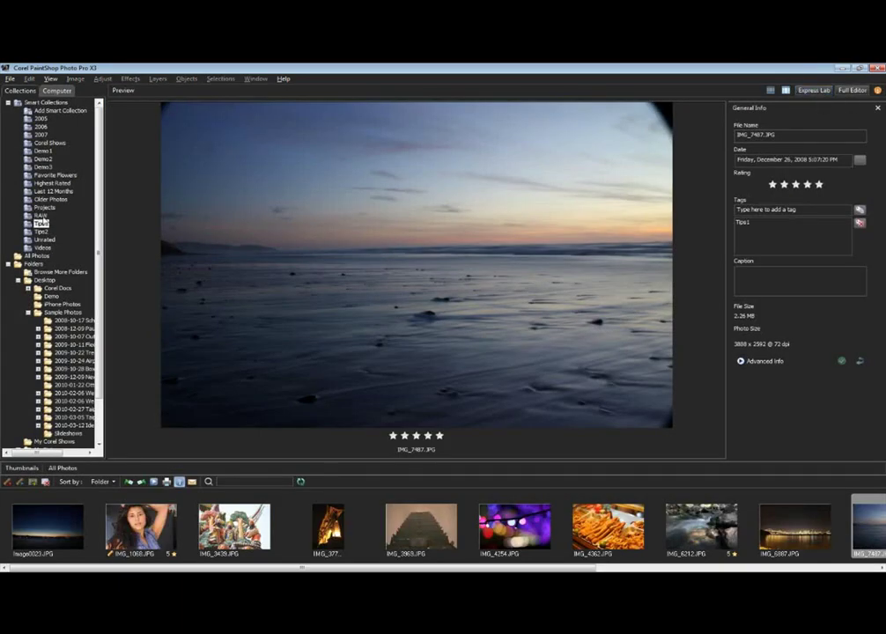
pyautogui.click(41, 215)
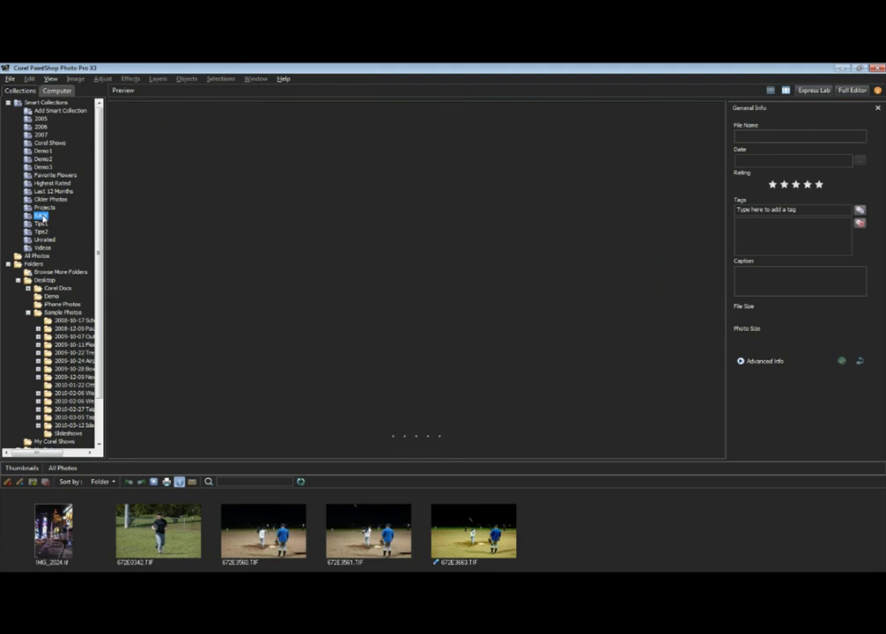
# Open the night softball photo 672E3663.TIF in Camera RAW Lab for Brightness 64 and Saturation 68
pyautogui.click(475, 530)
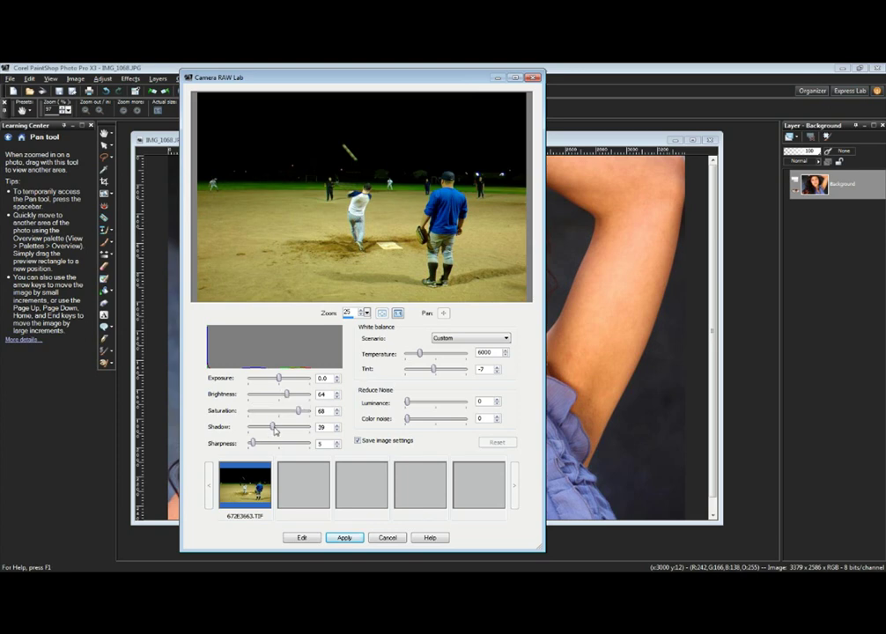
# Lift 672E3663.TIF's Shadow to 45 and warm its Temperature to 6333
pyautogui.moveTo(272, 427); pyautogui.dragTo(290, 397)
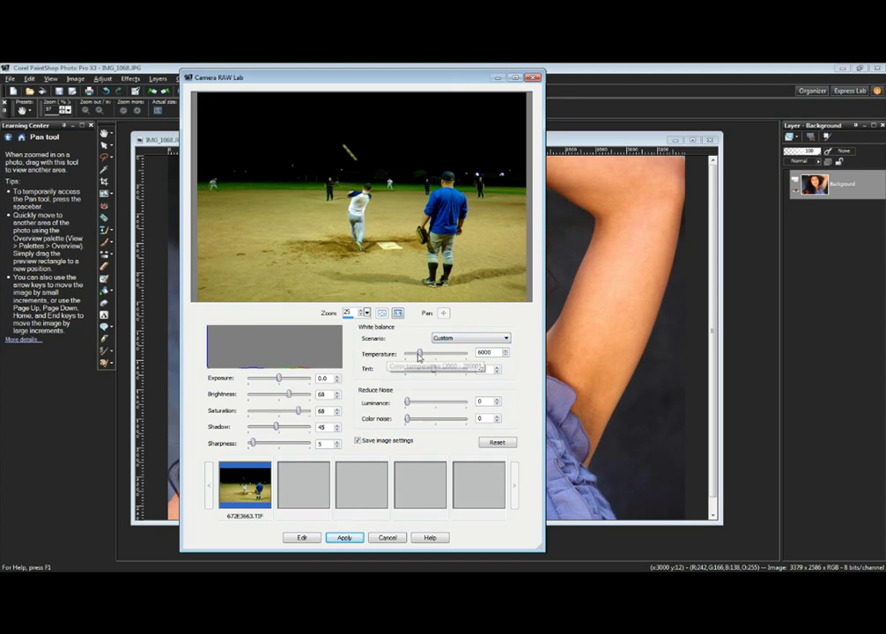
pyautogui.moveTo(419, 353); pyautogui.dragTo(421, 354)
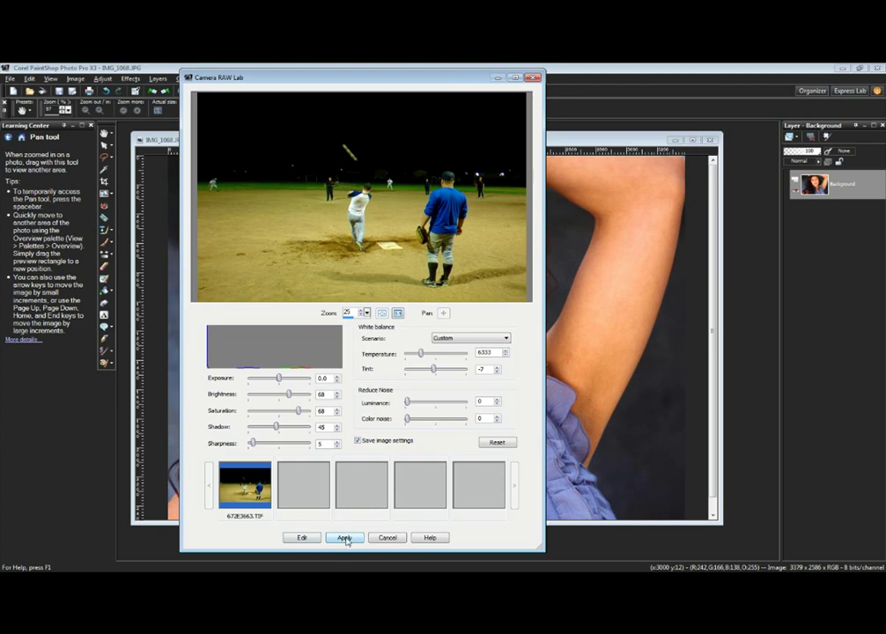
# Apply the RAW adjustments and preview the edited 672E3663.TIF in the Organizer
pyautogui.click(345, 538)
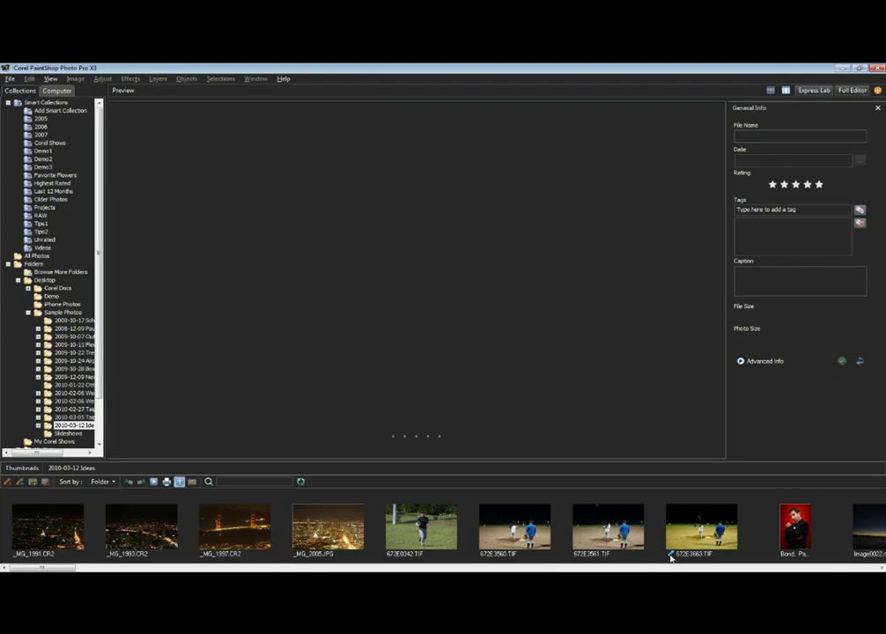
pyautogui.click(705, 533)
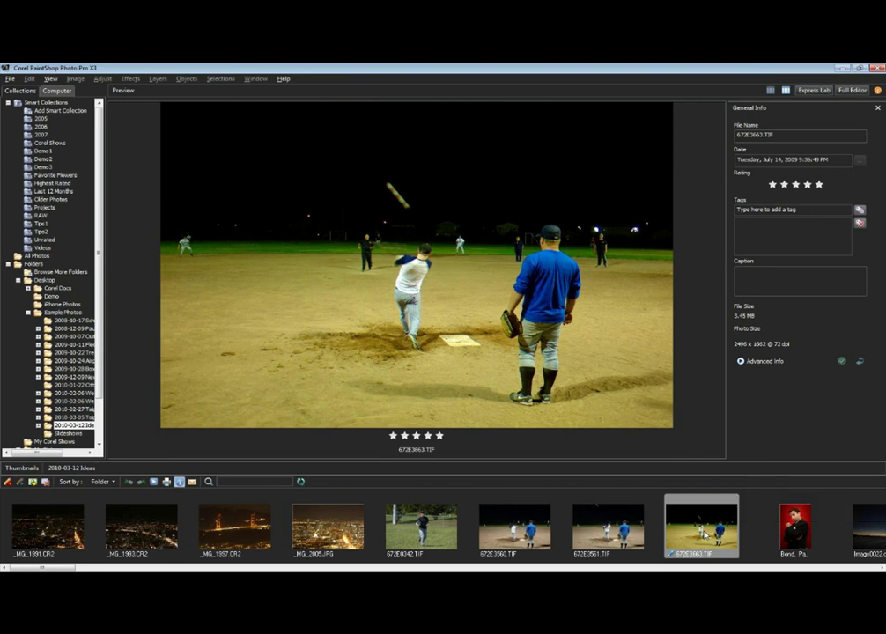
# Capture the softball photo's edits for reuse, then show the Tips1 smart collection's photos
pyautogui.rightClick(704, 511)
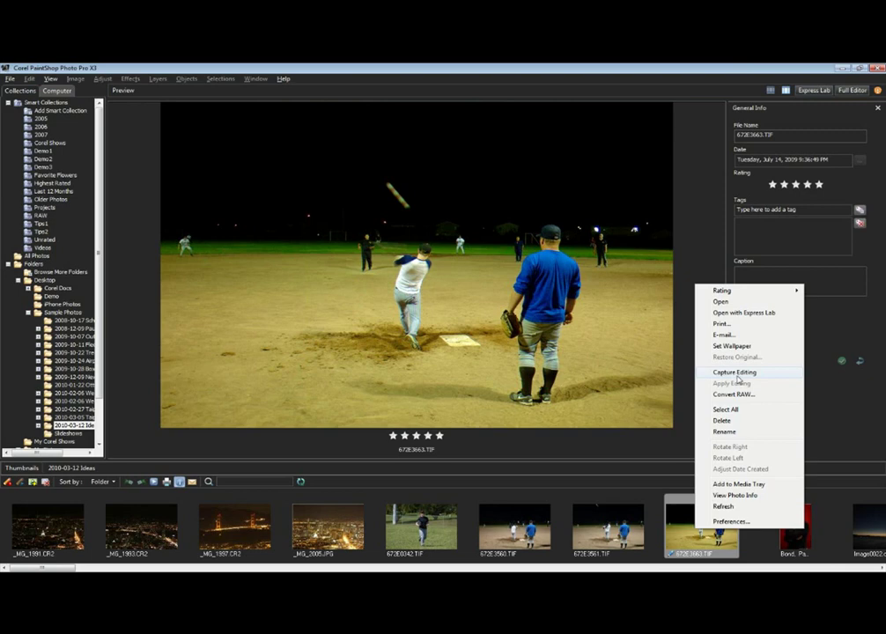
pyautogui.click(738, 372)
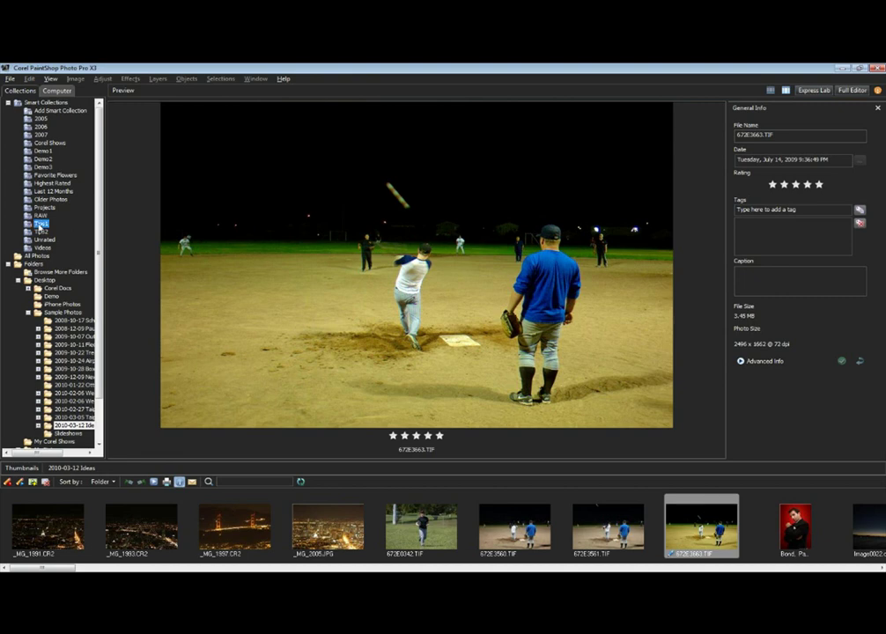
pyautogui.click(41, 224)
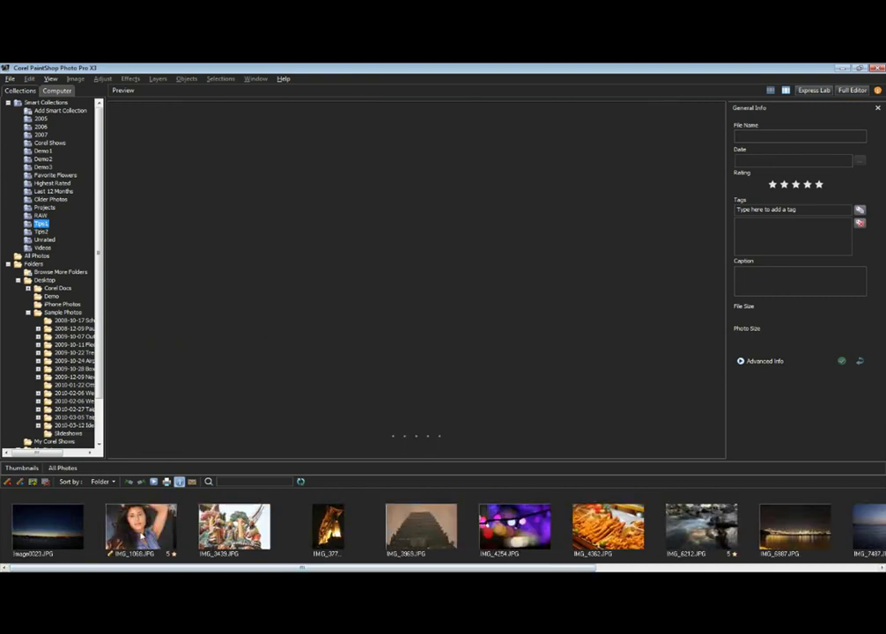
pyautogui.moveTo(139, 533)
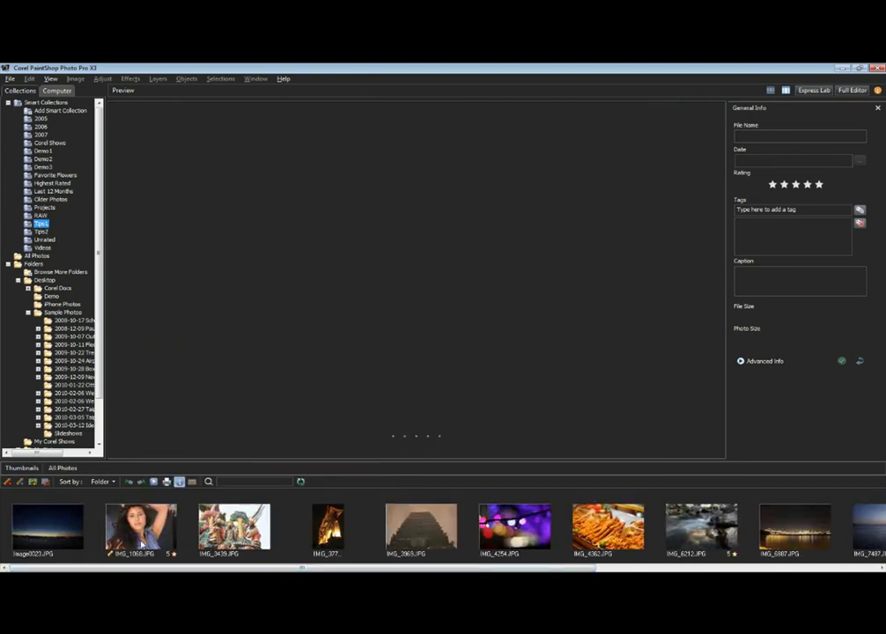